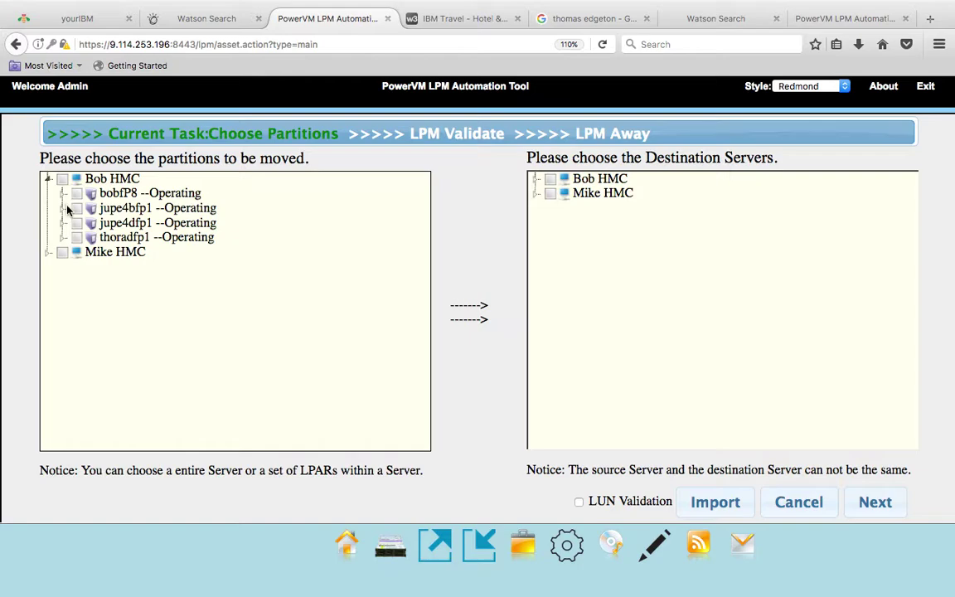
- Choose partition bf_client1 on bobfP8 to move and kurtkP8 under Mike HMC as the destination server, and run the validation
left_click(62, 194)
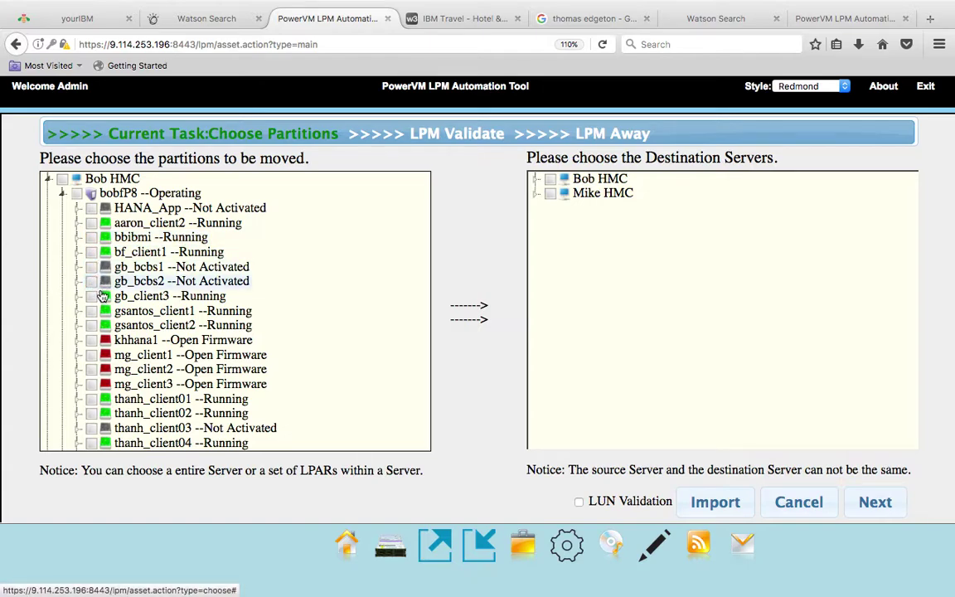
left_click(91, 252)
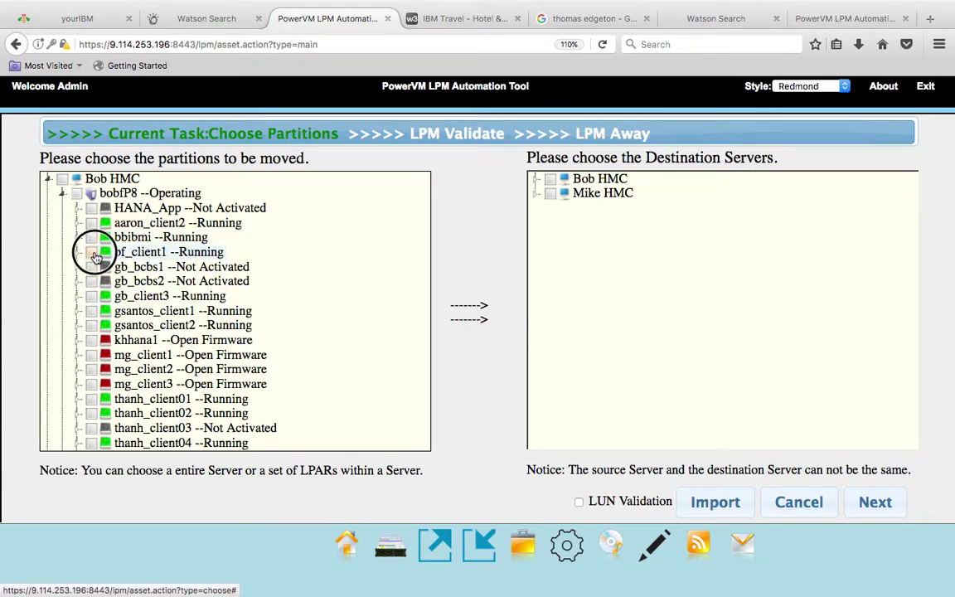
left_click(535, 180)
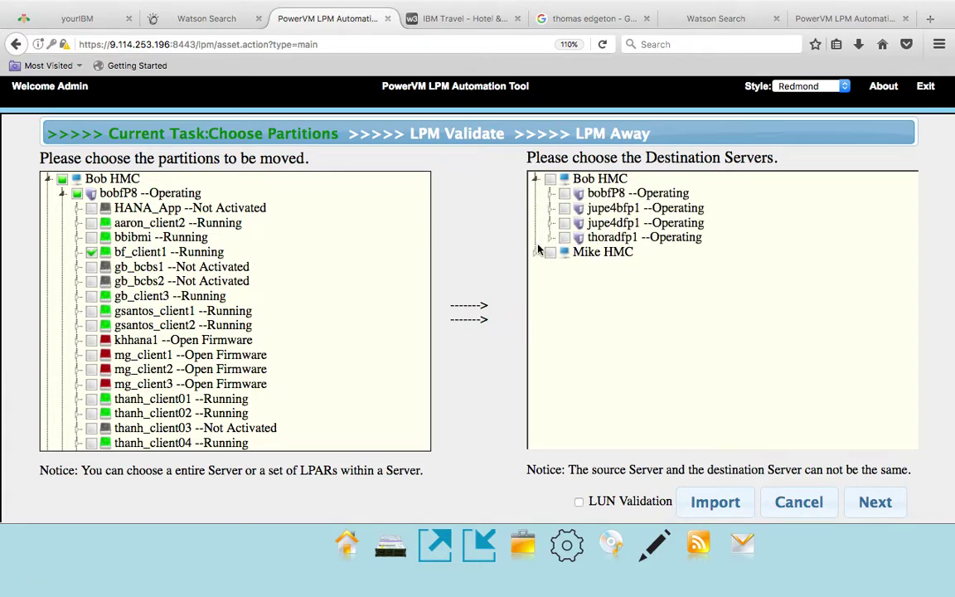
left_click(536, 253)
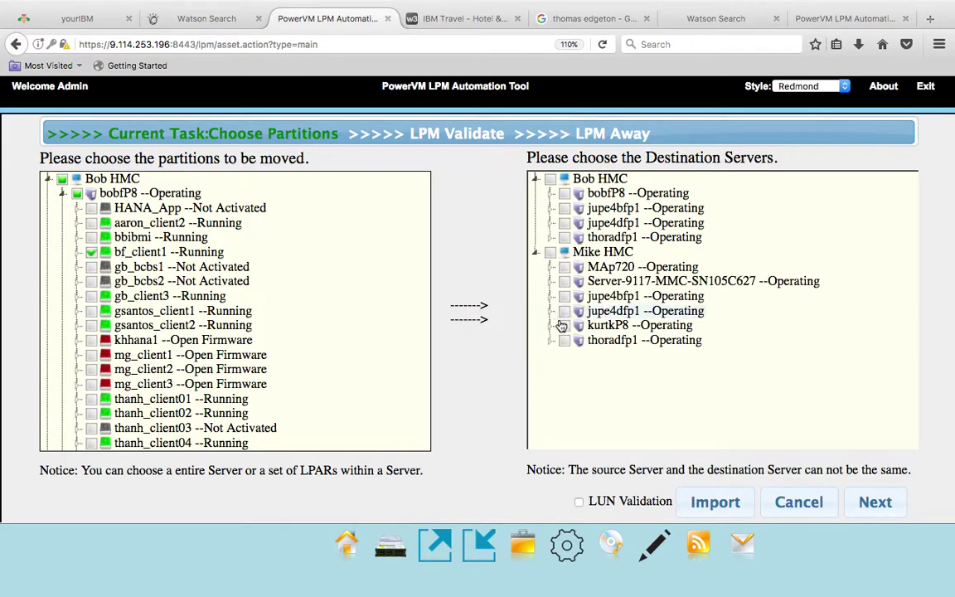
left_click(566, 329)
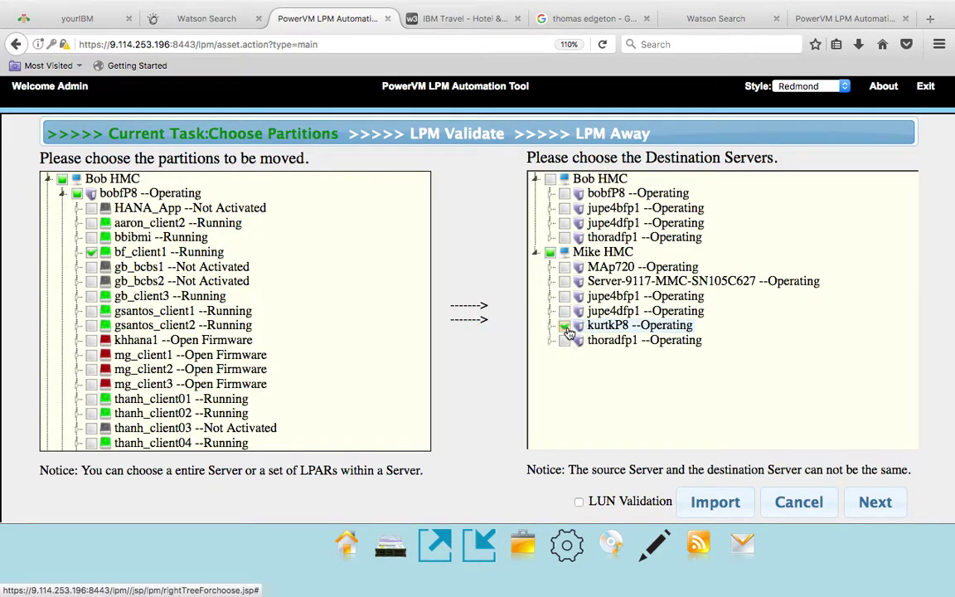
left_click(872, 505)
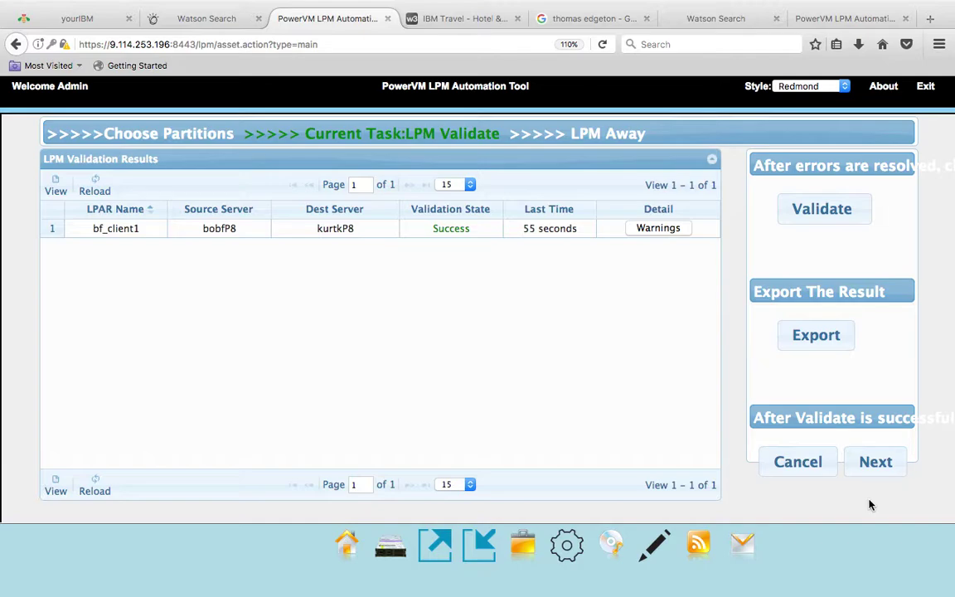
- Review the validation warnings for moving bf_client1 to kurtkP8
left_click(820, 336)
left_click(659, 227)
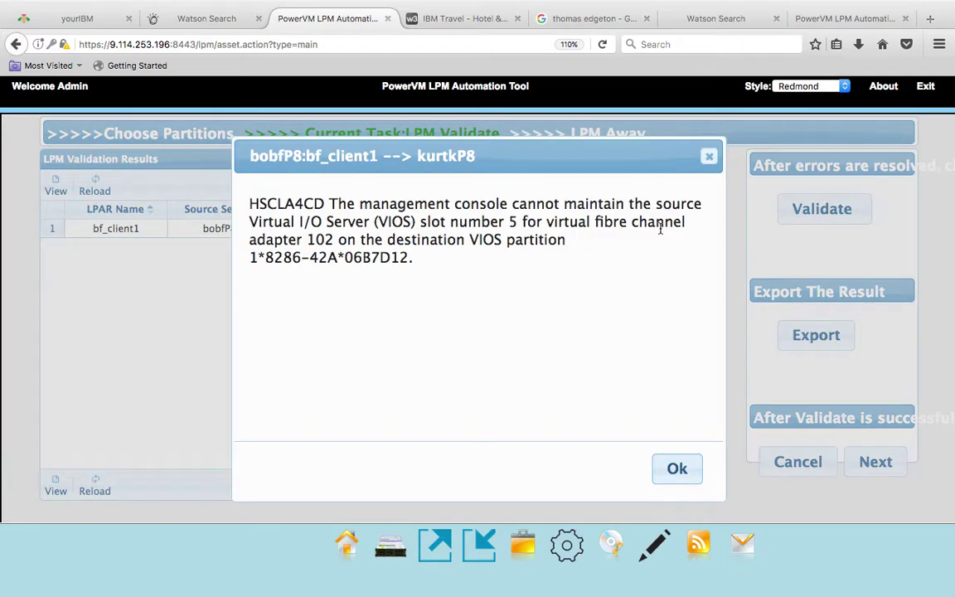
left_click(676, 471)
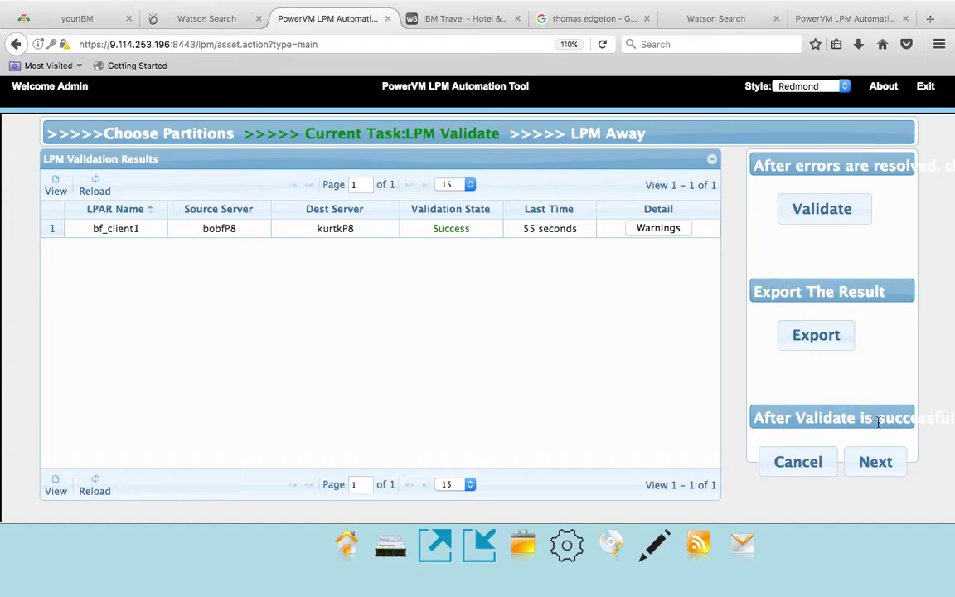
- Continue to partition placement and set bf_client1's first MSP pair to source VIOS bb1vios1 and target VIOS kk1vios1
left_click(879, 464)
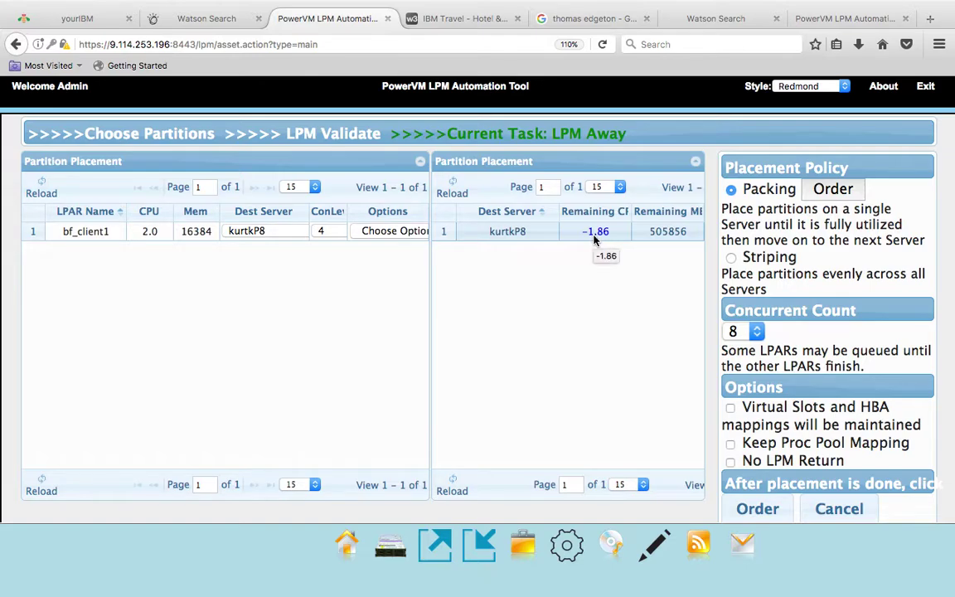
left_click(398, 233)
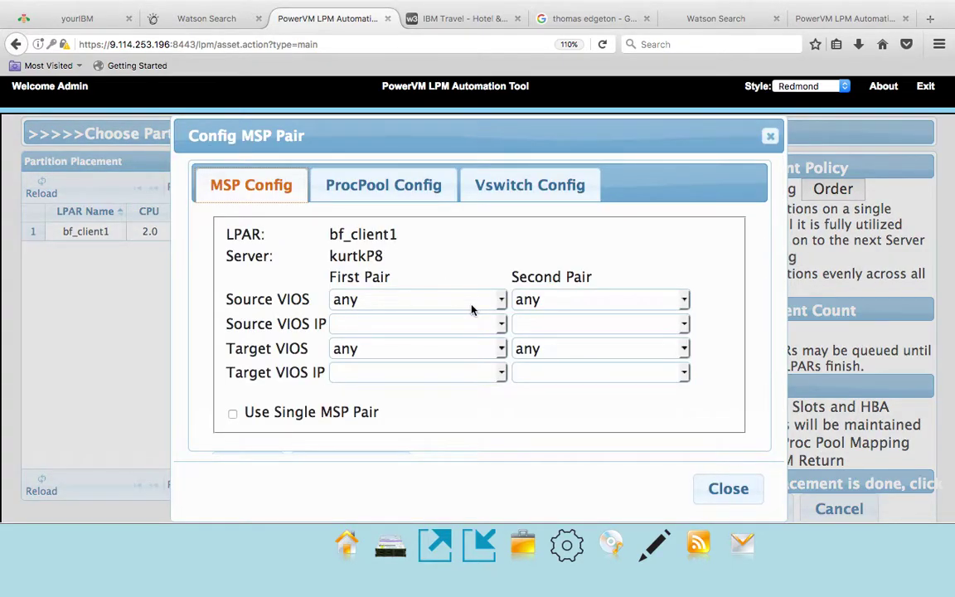
left_click(502, 300)
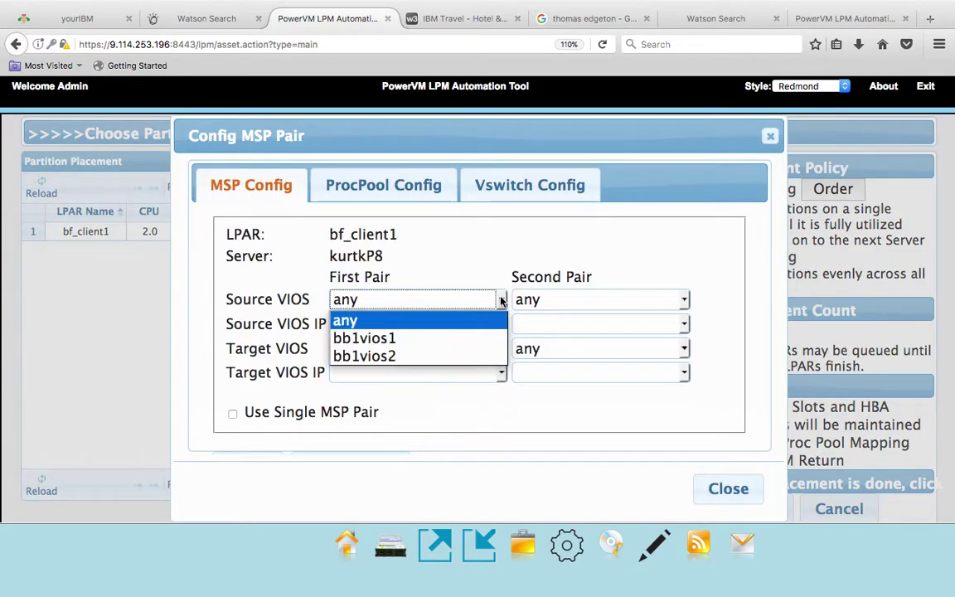
left_click(495, 339)
left_click(503, 350)
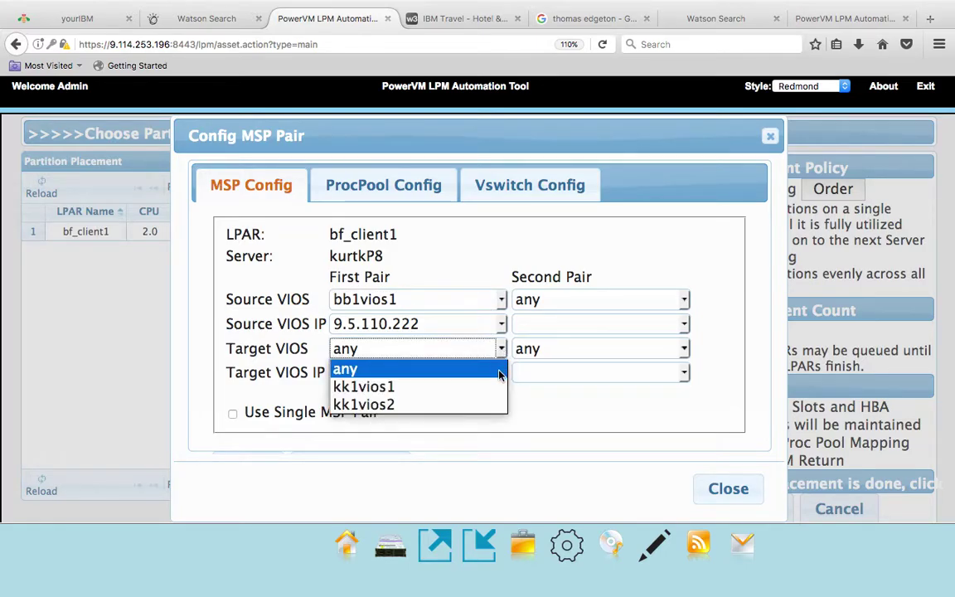
left_click(498, 387)
- Set bf_client1's second MSP pair to source VIOS bb1vios2 and target VIOS kk1vios2, and close the configuration
left_click(685, 300)
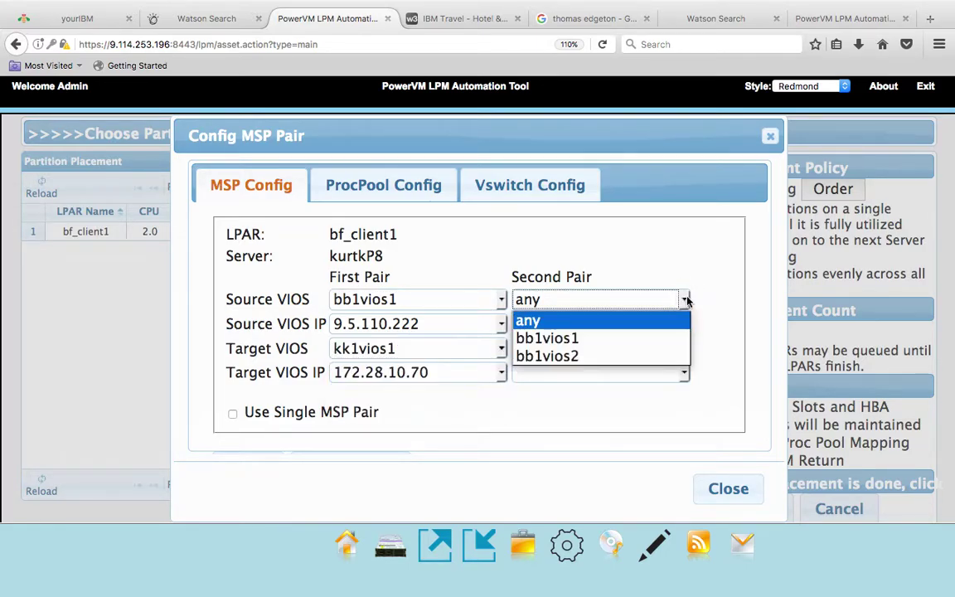
left_click(673, 364)
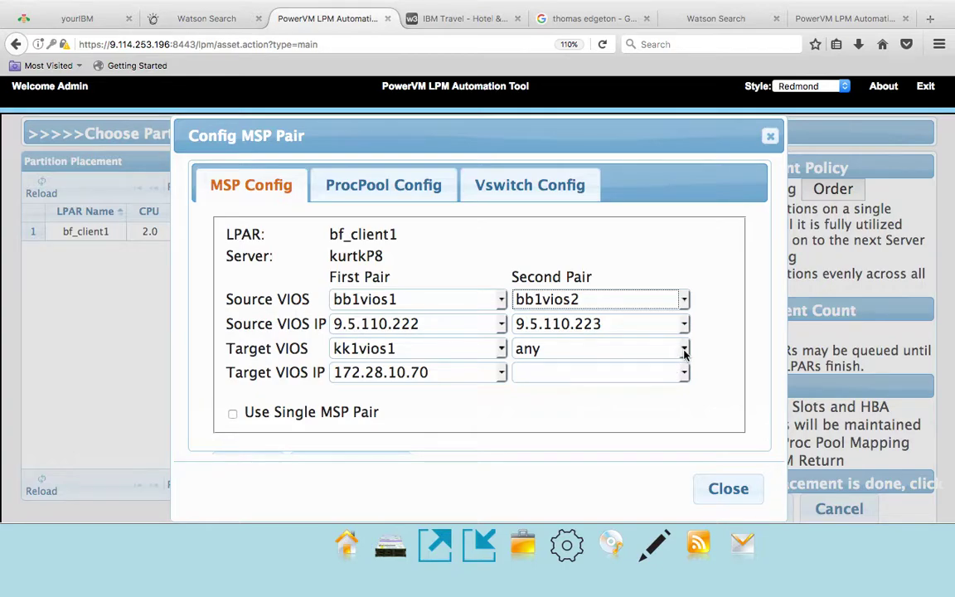
left_click(683, 349)
left_click(668, 407)
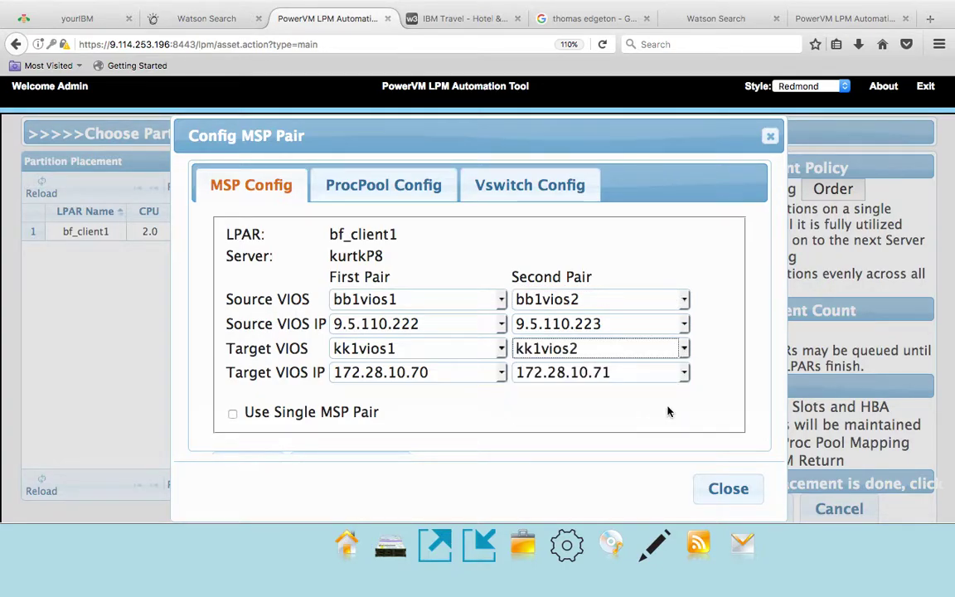
left_click(727, 495)
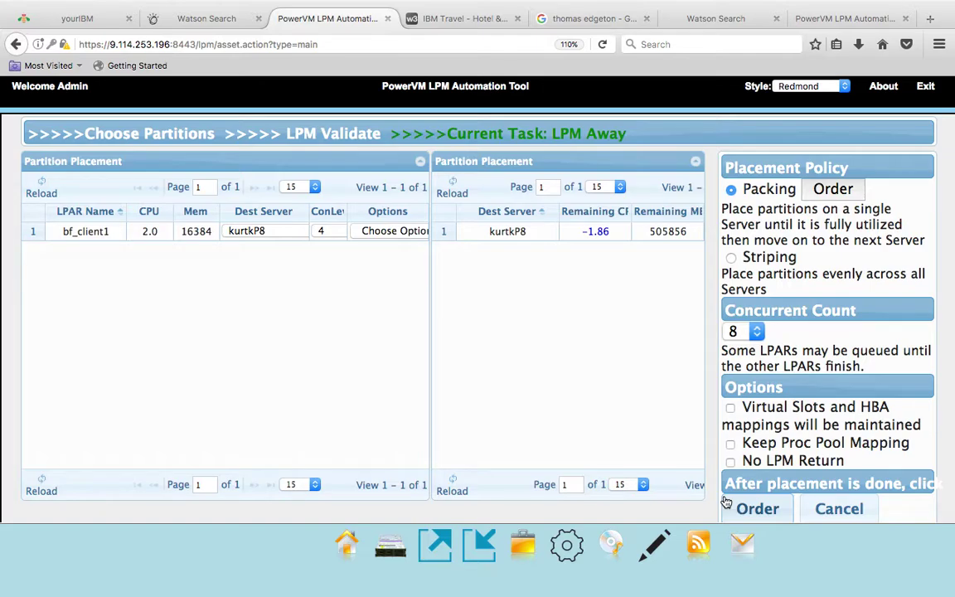
- Export the LPM plan and save the lpmMatch.xlsx file
scroll(839, 421, "down", 2)
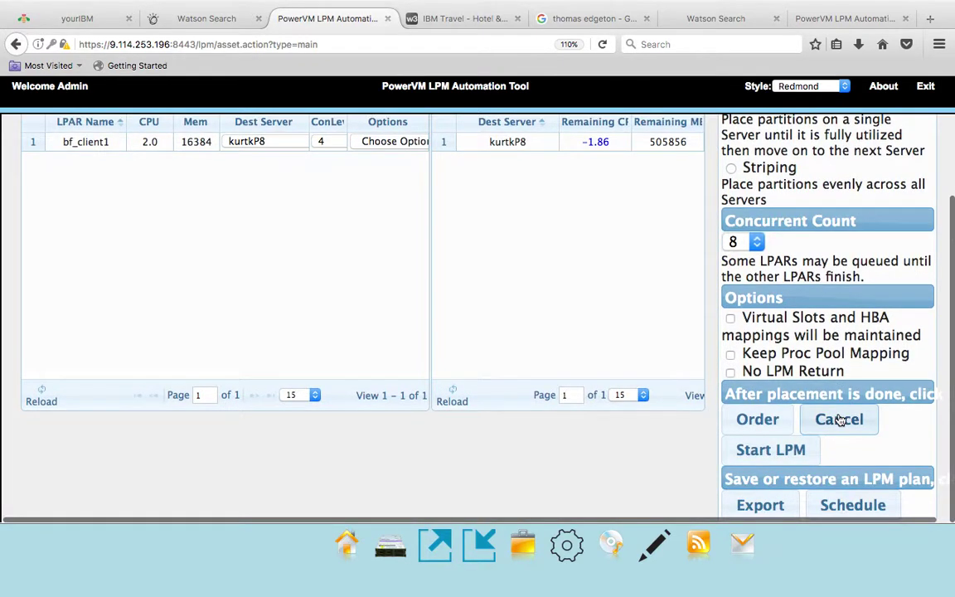
left_click(772, 508)
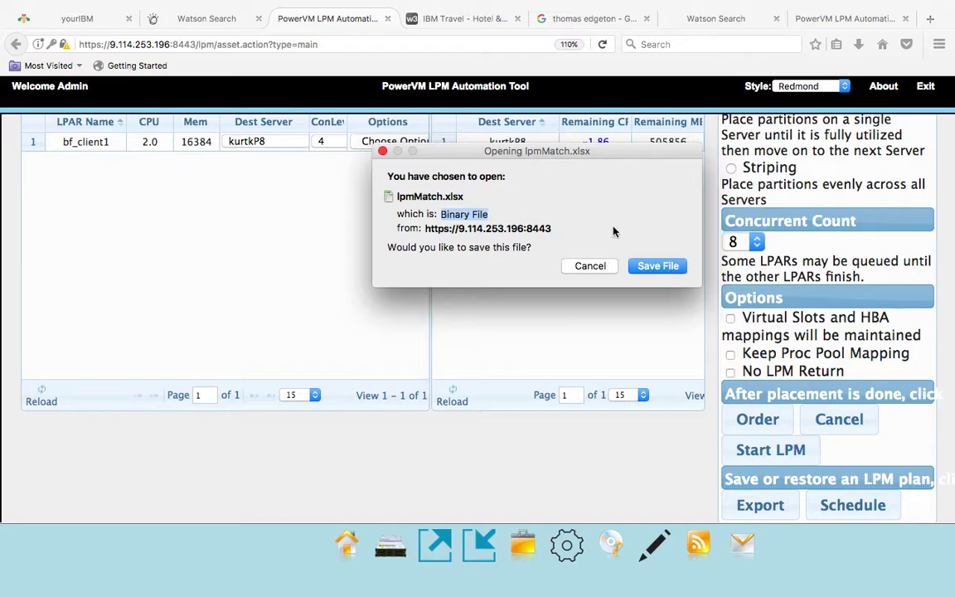
left_click(652, 266)
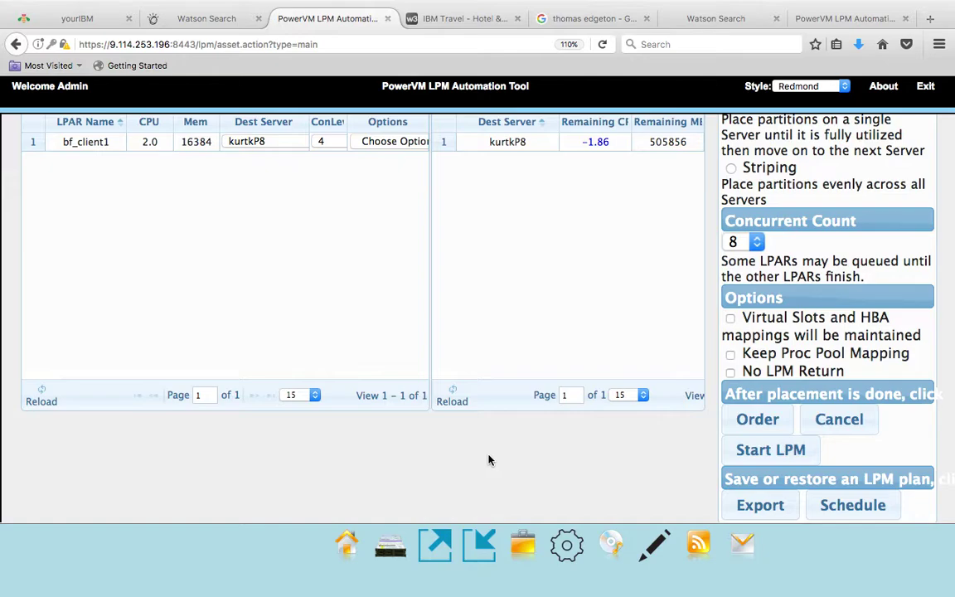
- Start a new LPM Away operation and import the saved plan lpmMatch(21).xlsx from Downloads
left_click(445, 557)
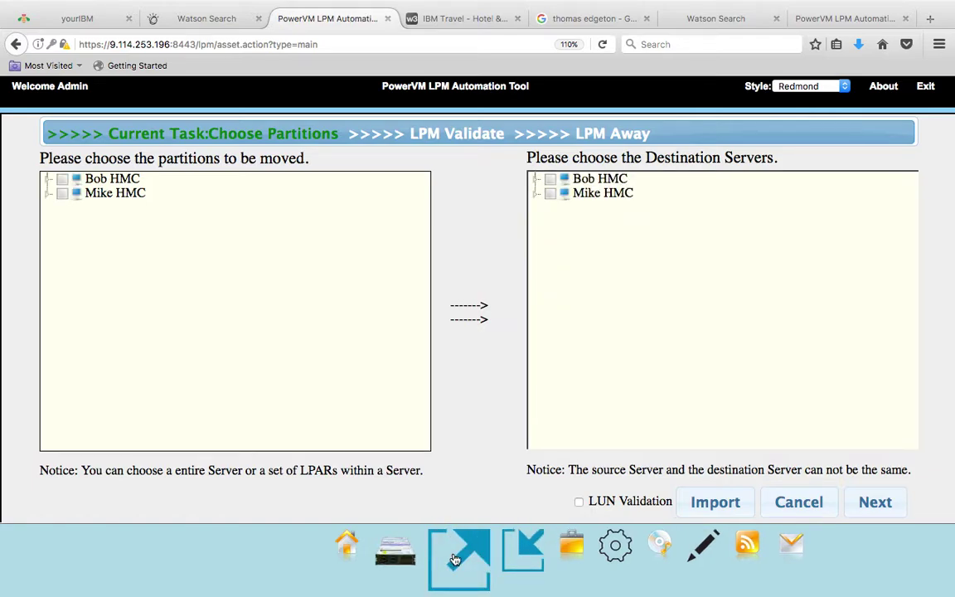
left_click(719, 506)
left_click(451, 234)
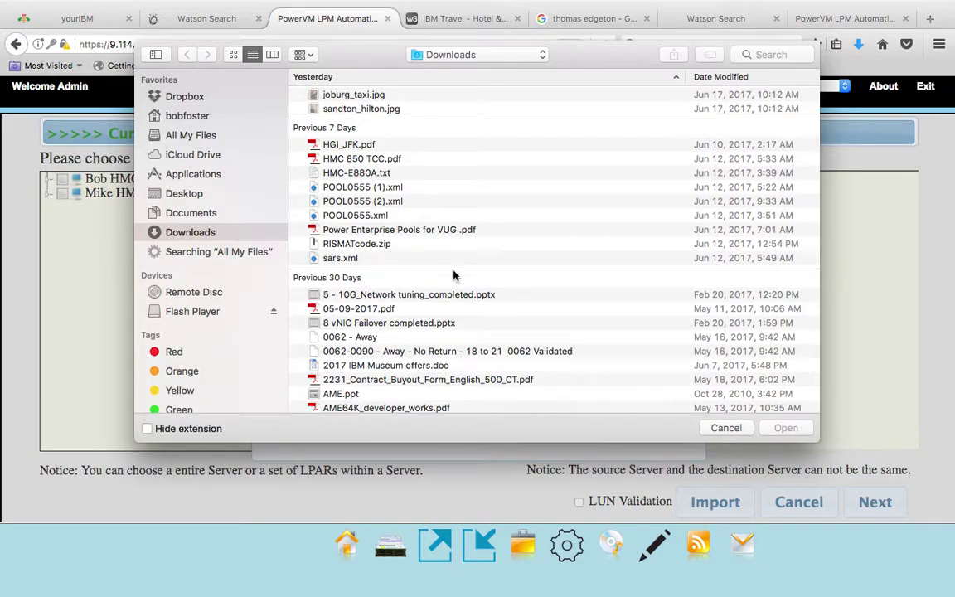
scroll(454, 273, "down", 10)
scroll(453, 274, "down", 20)
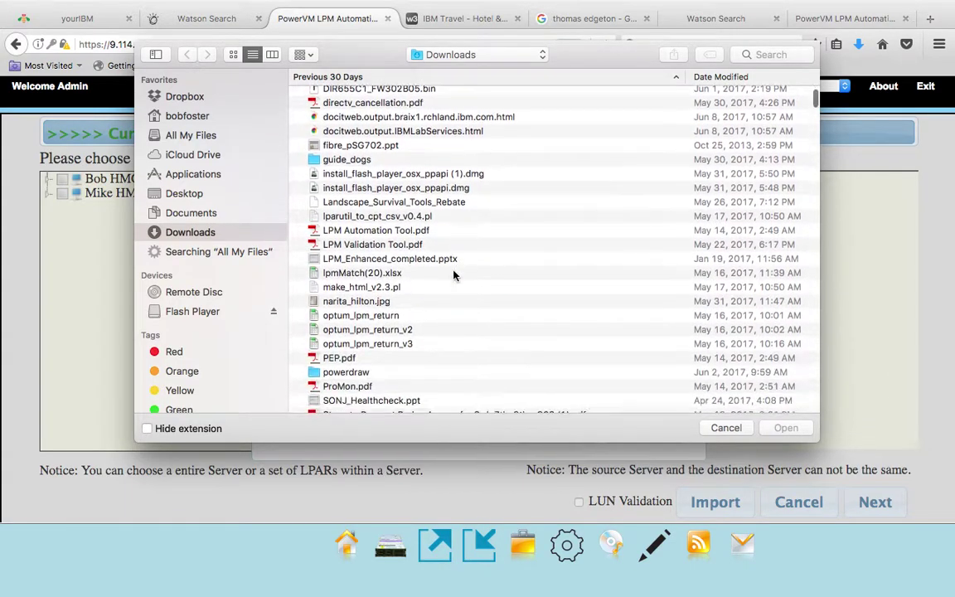
scroll(453, 273, "down", 20)
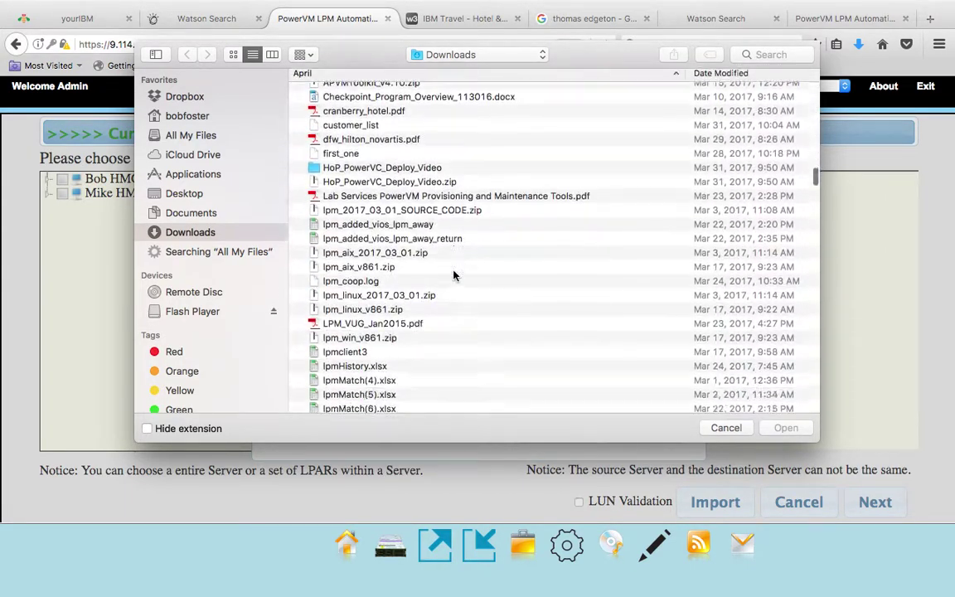
scroll(454, 275, "down", 10)
scroll(454, 275, "up", 15)
scroll(453, 274, "down", 20)
scroll(453, 275, "down", 5)
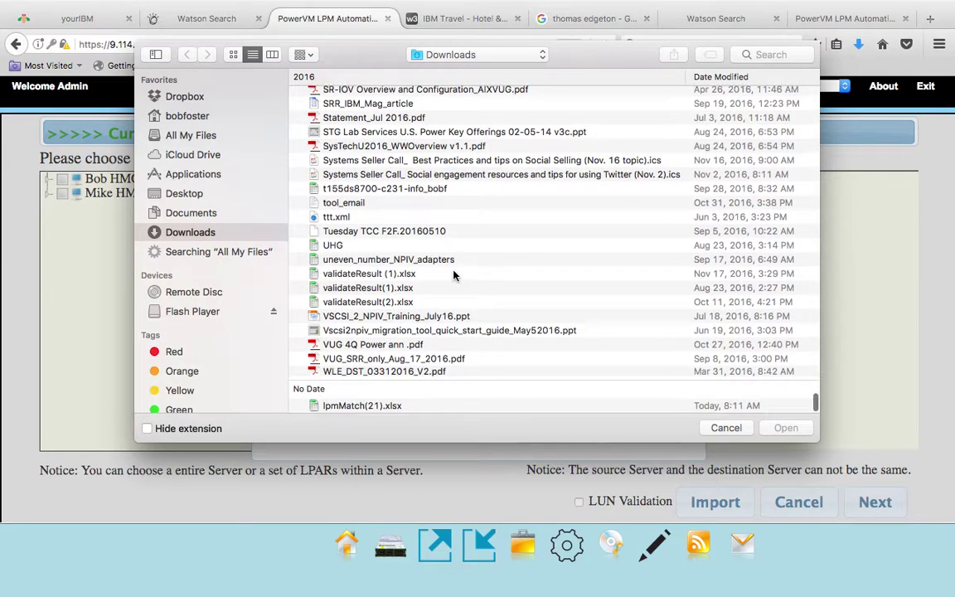
left_click(379, 405)
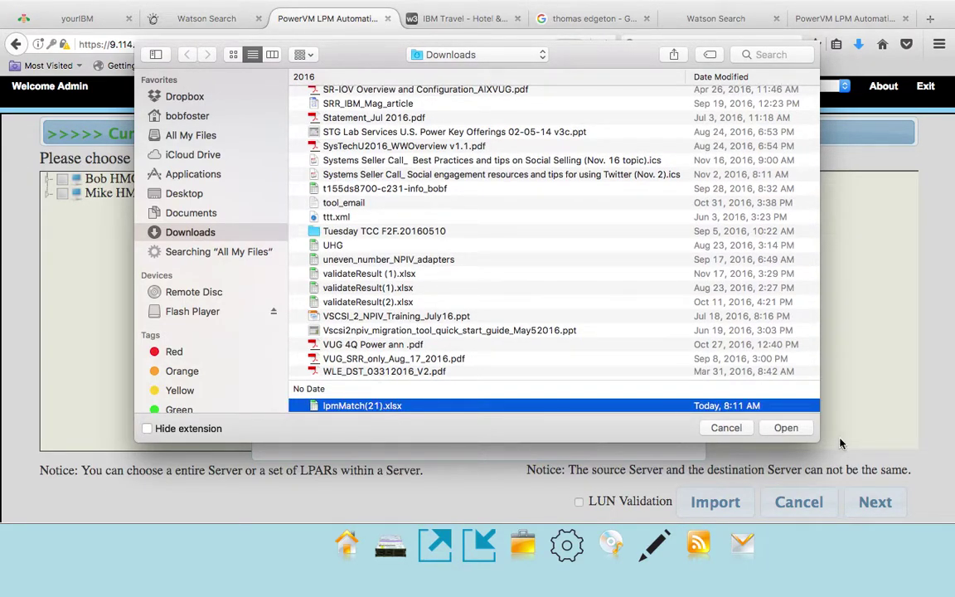
left_click(786, 428)
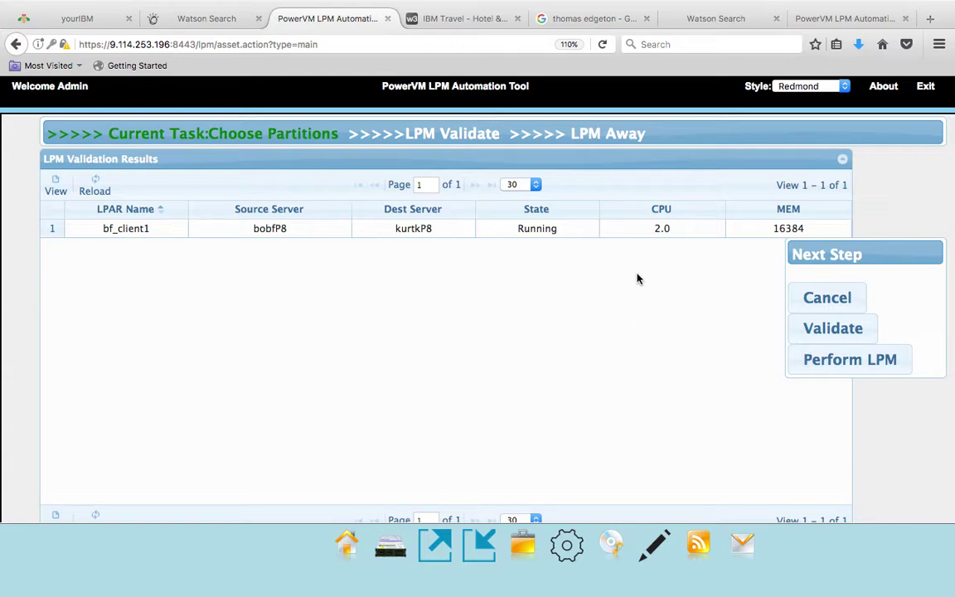
- Validate the imported plan for bf_client1 and review its warnings
left_click(827, 330)
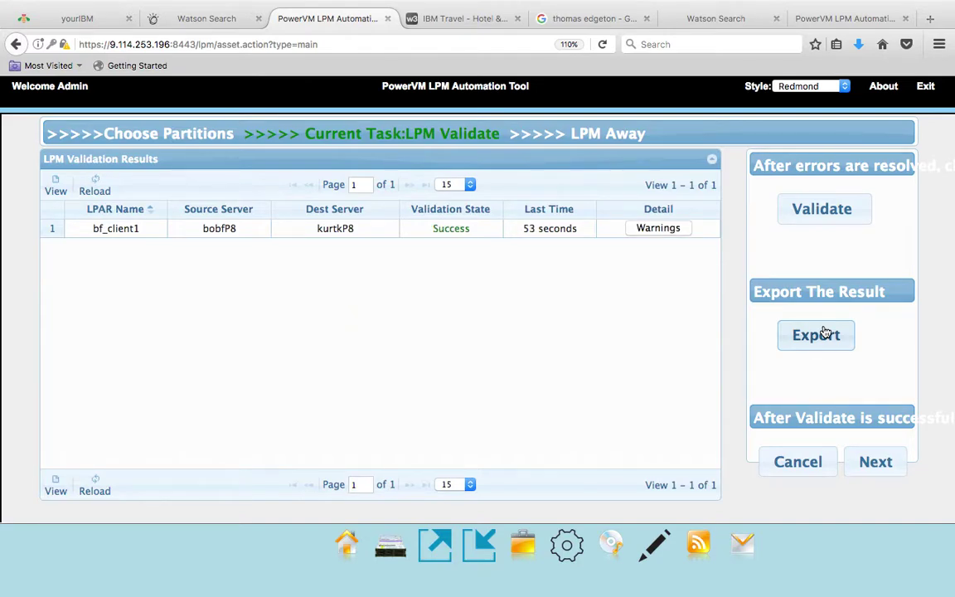
left_click(658, 228)
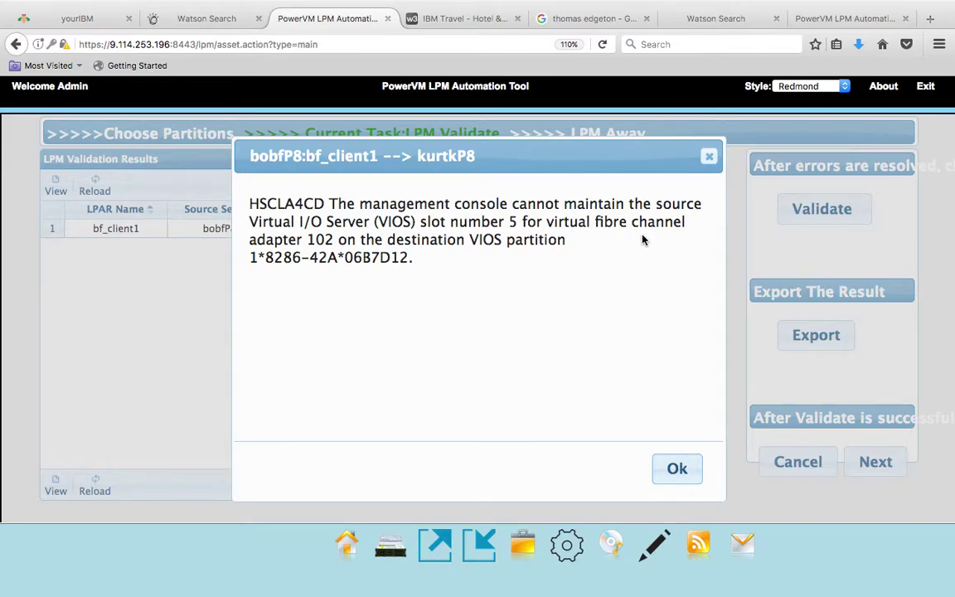
left_click(678, 470)
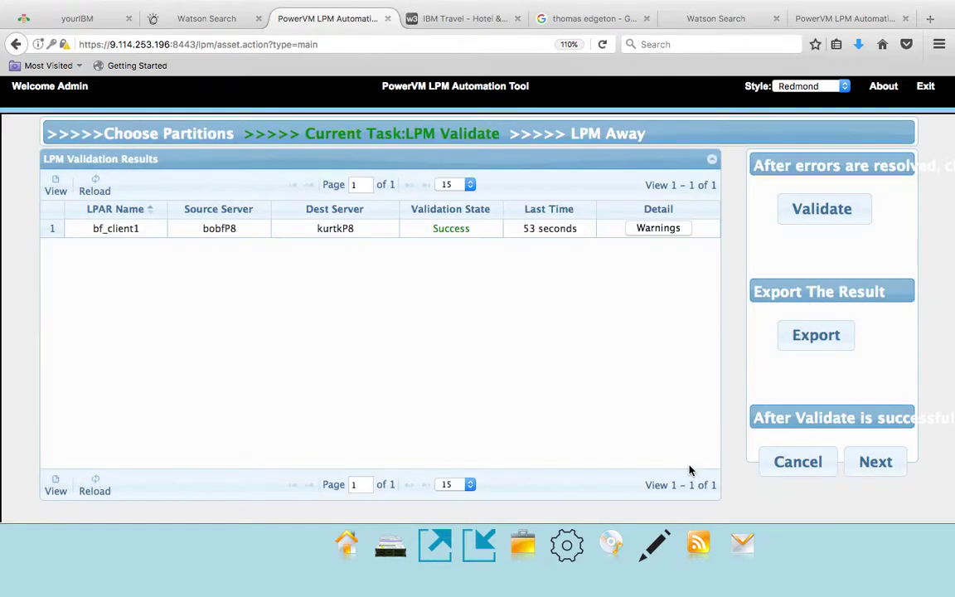
- Start a new LPM Away operation from the home page and import the saved plan lpmMatch(21).xlsx from Downloads
left_click(365, 551)
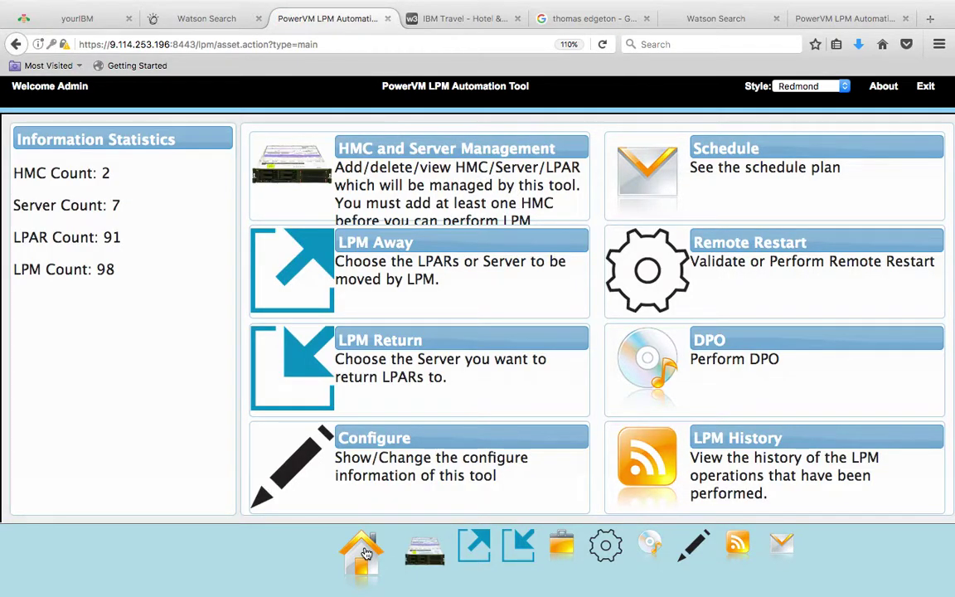
left_click(315, 266)
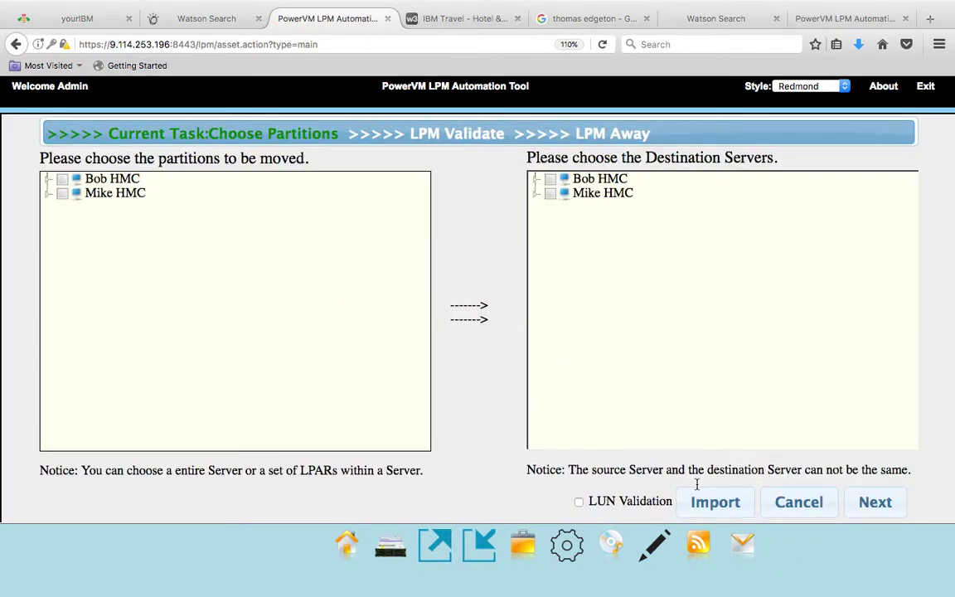
left_click(718, 503)
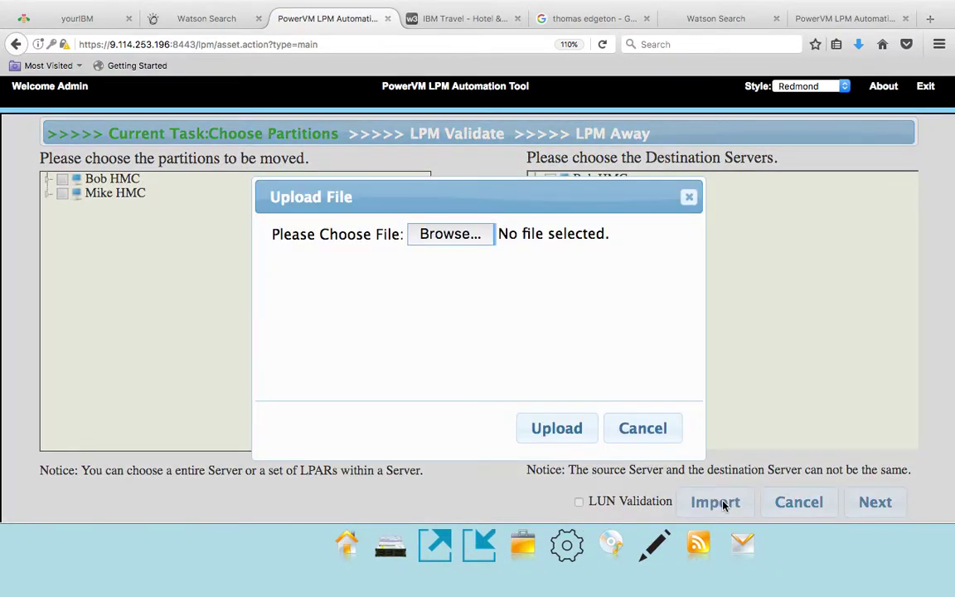
left_click(462, 237)
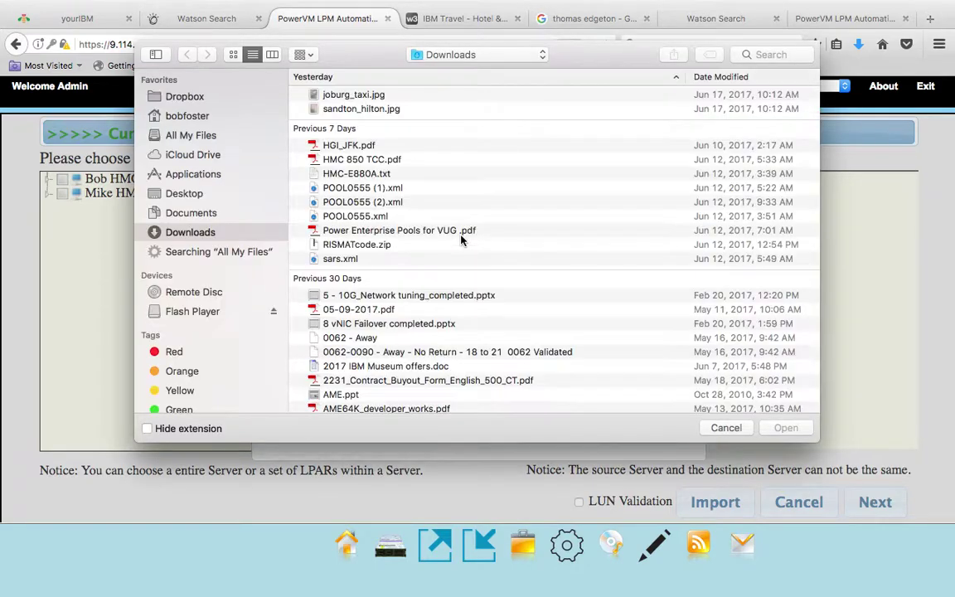
scroll(462, 241, "down", 15)
scroll(462, 240, "down", 20)
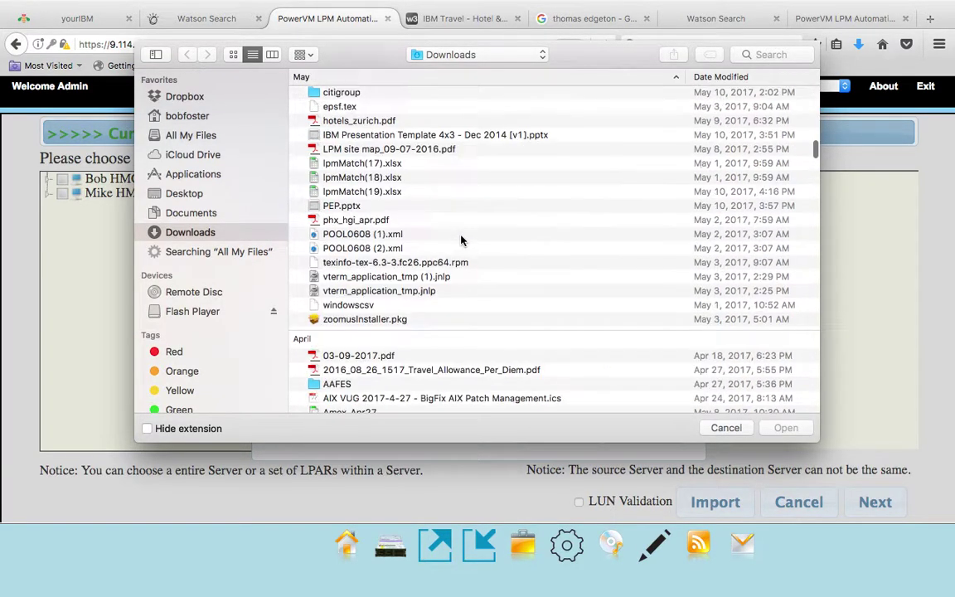
scroll(462, 241, "down", 20)
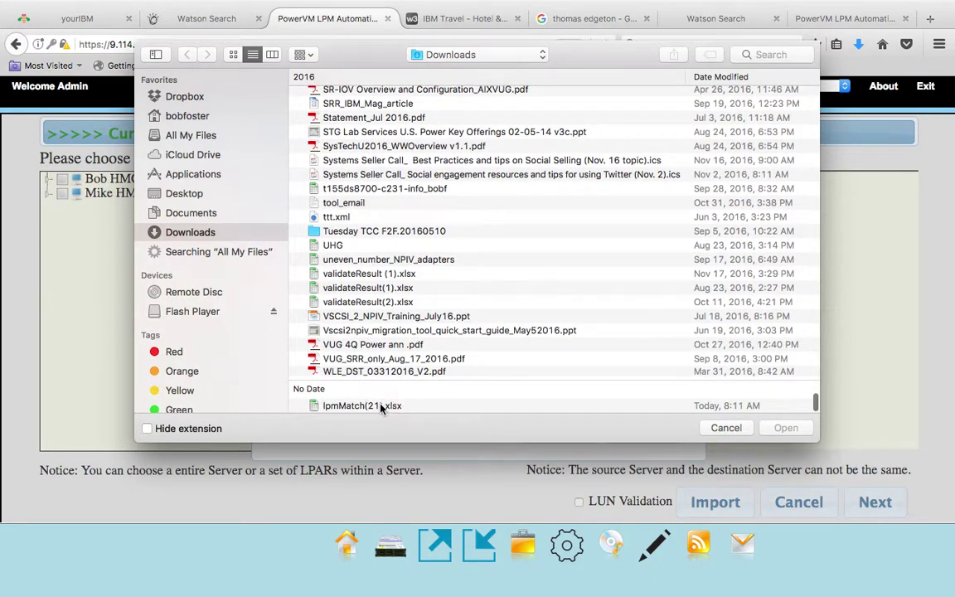
left_click(377, 405)
left_click(785, 429)
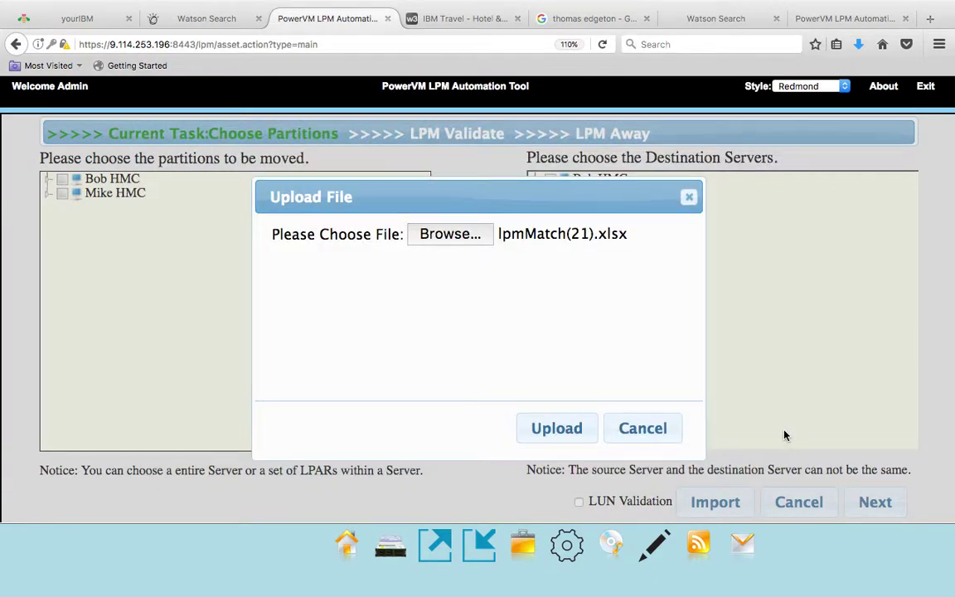
left_click(559, 427)
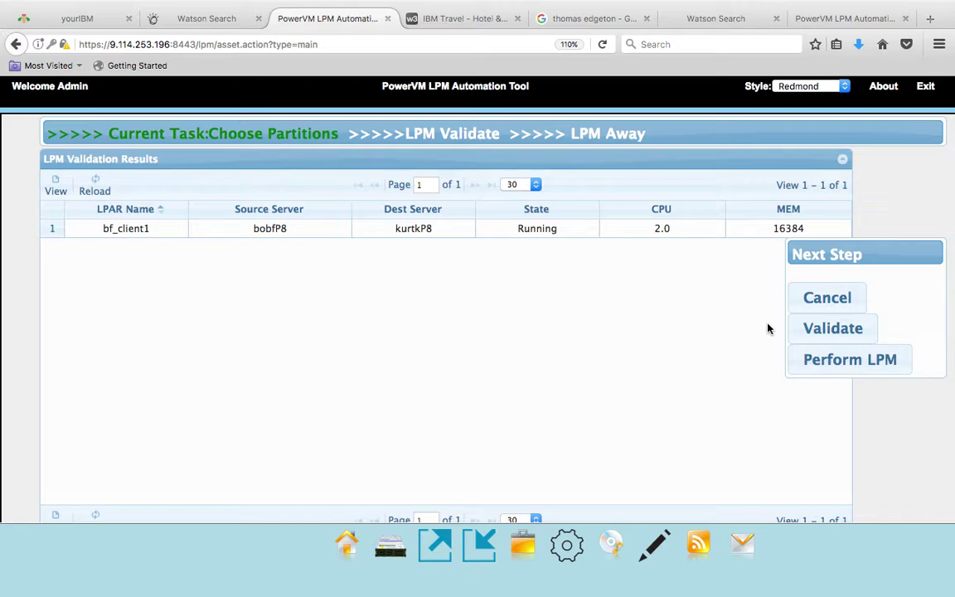
- Perform the LPM move of bf_client1 from bobfP8 to kurtkP8 and take the browser window out of full screen
left_click(818, 365)
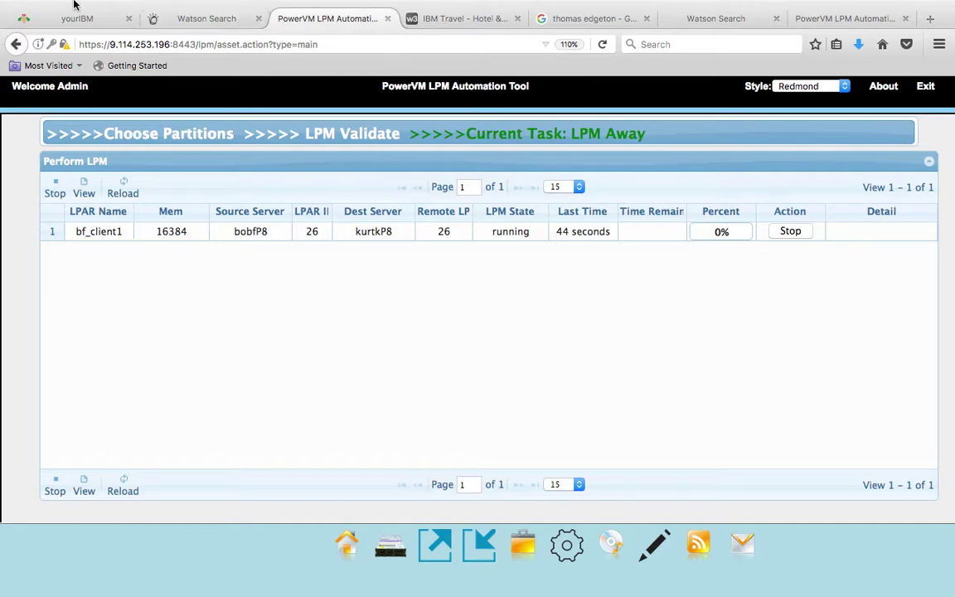
mouse_move(66, 3)
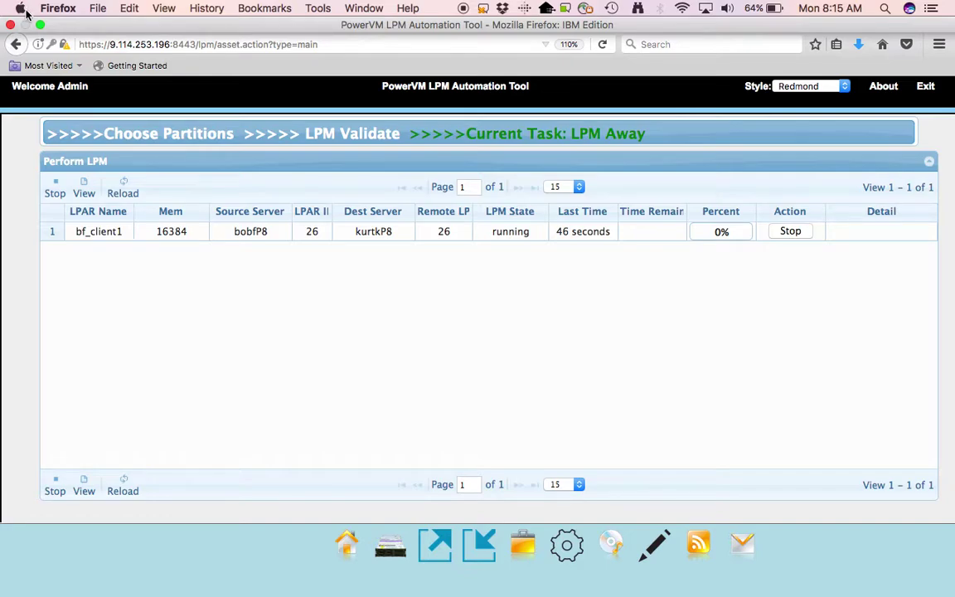
left_click(40, 26)
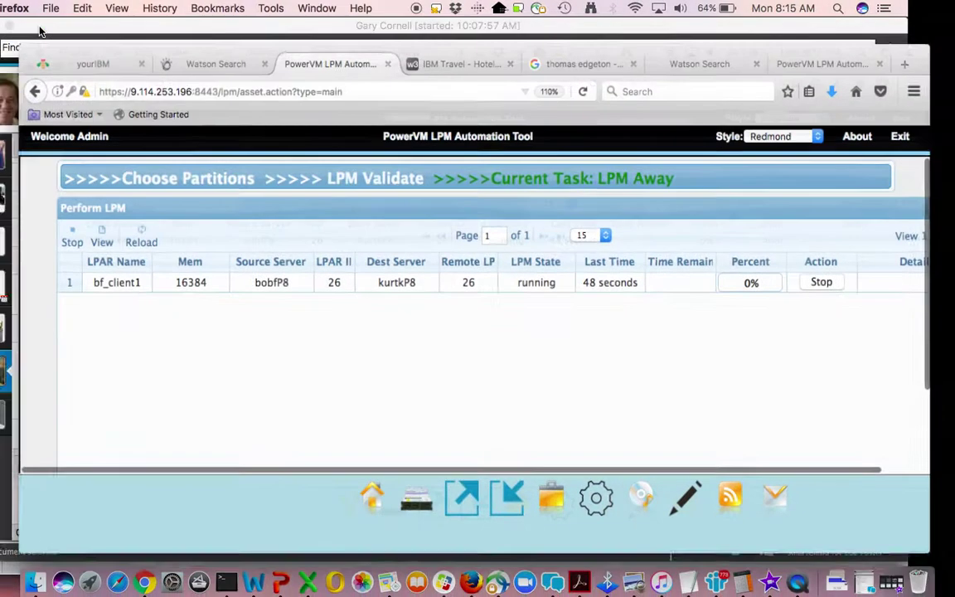
left_click(802, 578)
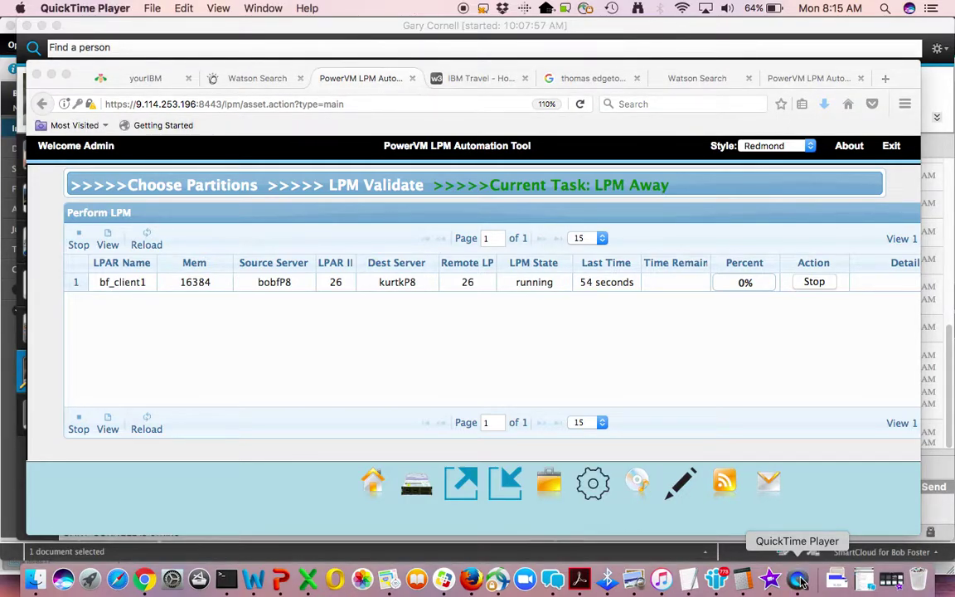
right_click(801, 581)
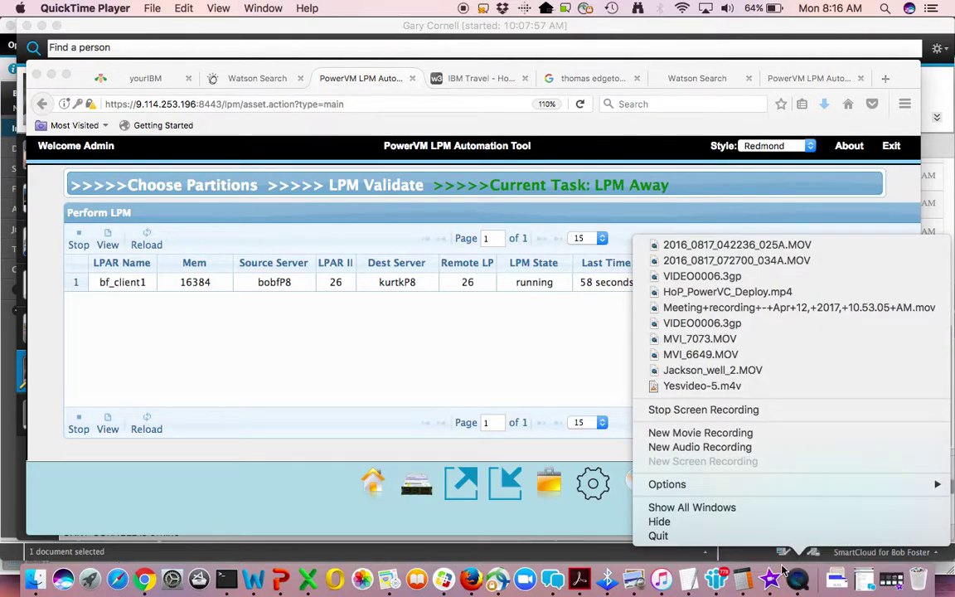
key("ctrl+Down")
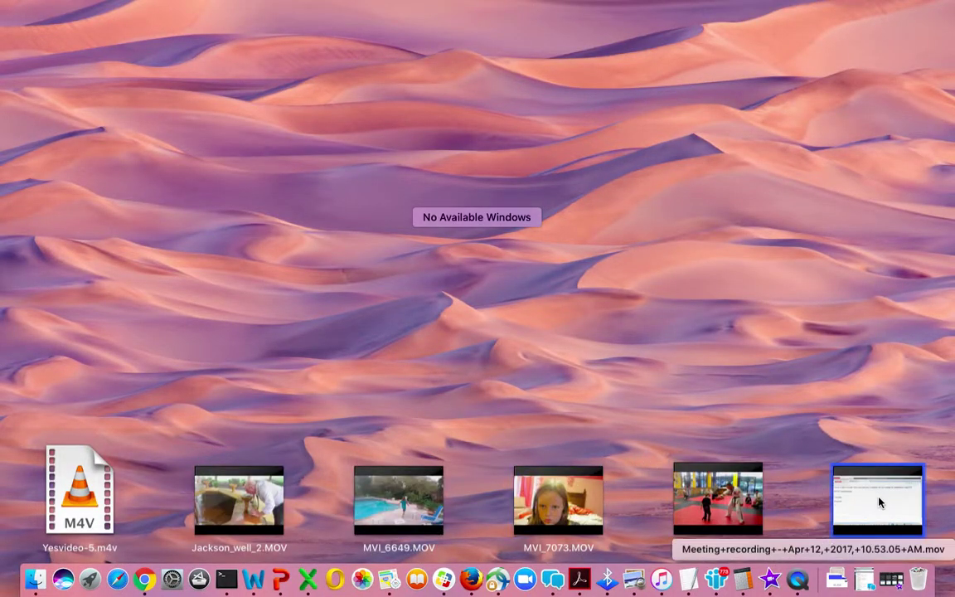
left_click(734, 276)
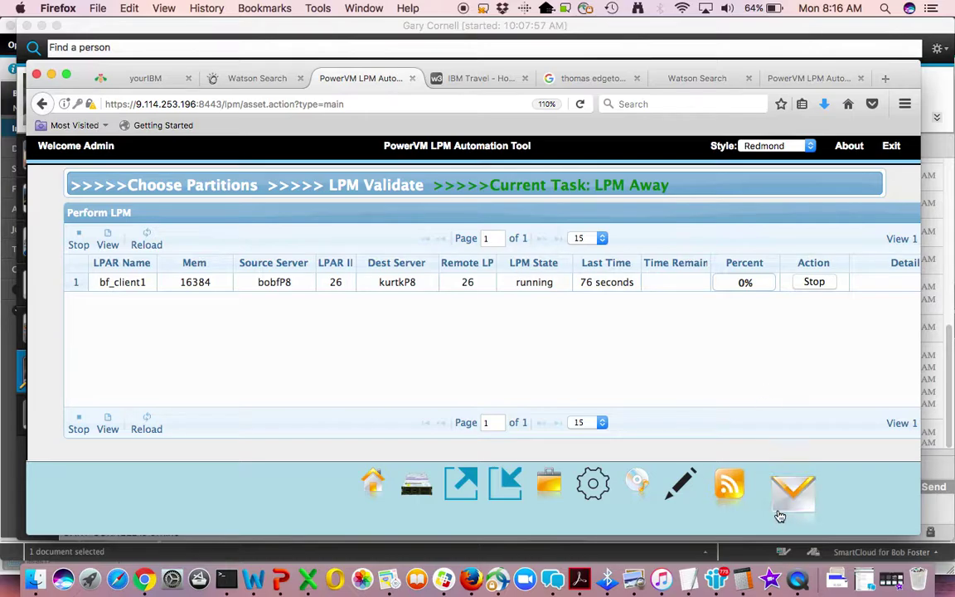
left_click(796, 580)
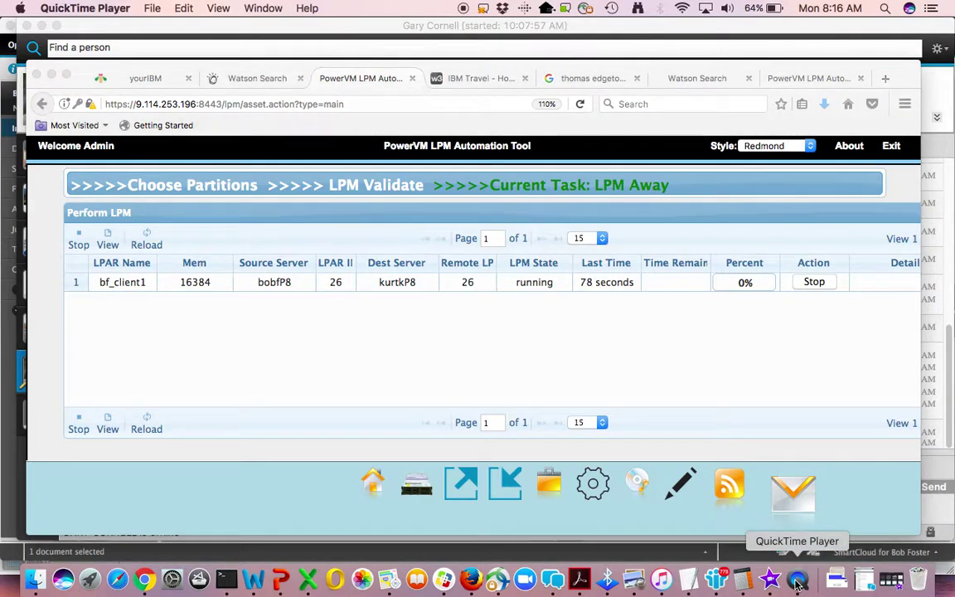
left_click(64, 12)
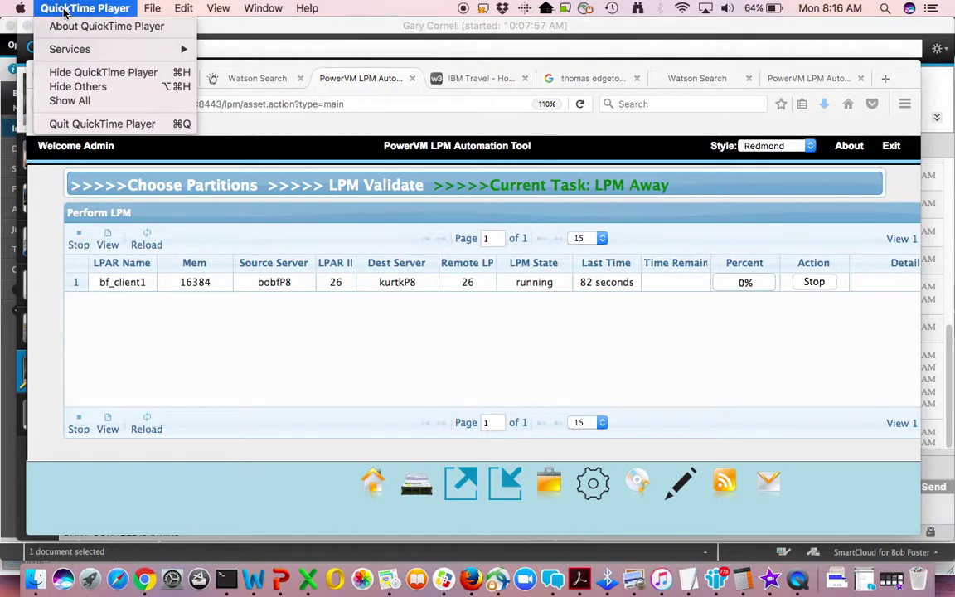
mouse_move(152, 13)
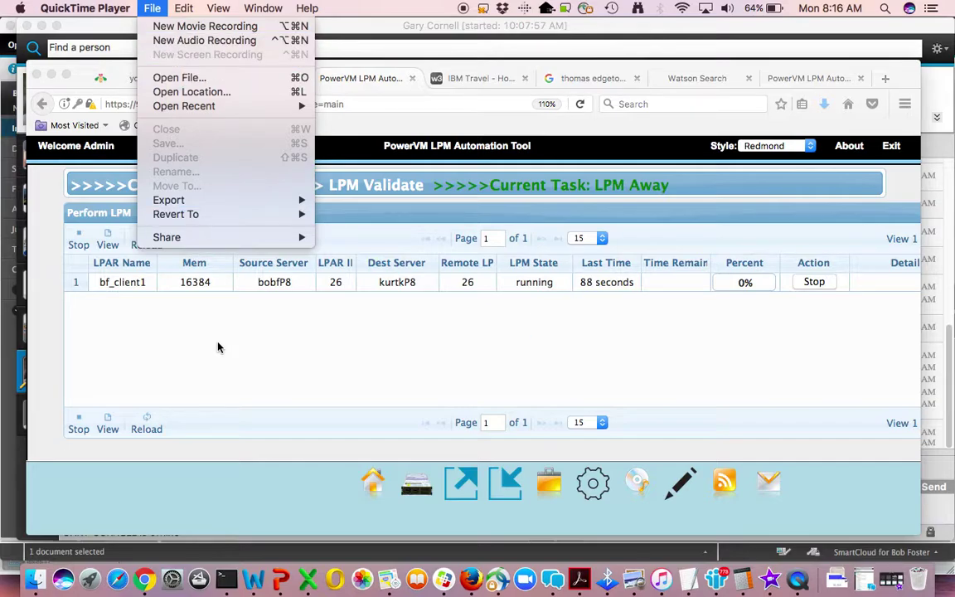
left_click(800, 584)
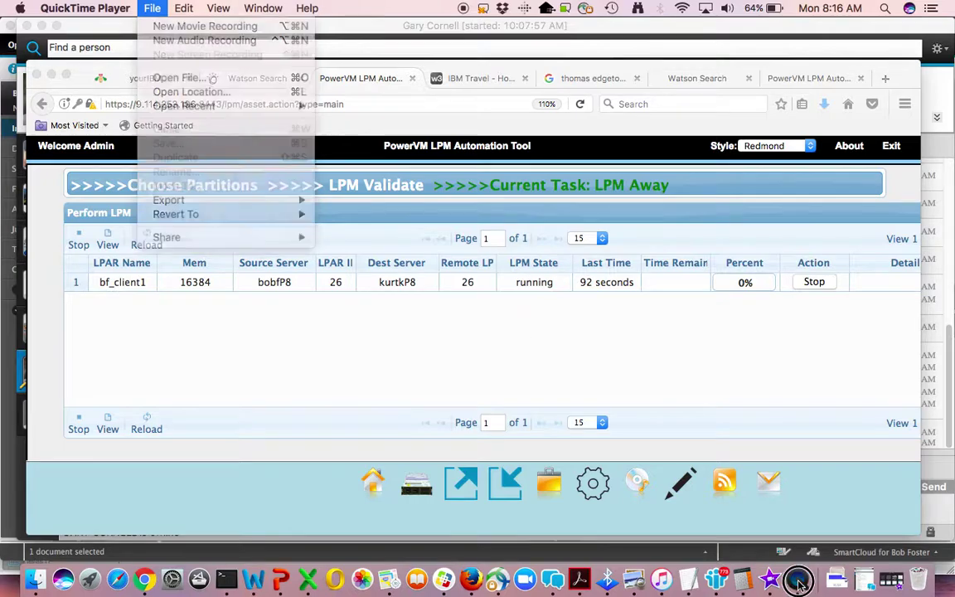
- Switch to iMovie from the LPM tool and quit iMovie
left_click(891, 581)
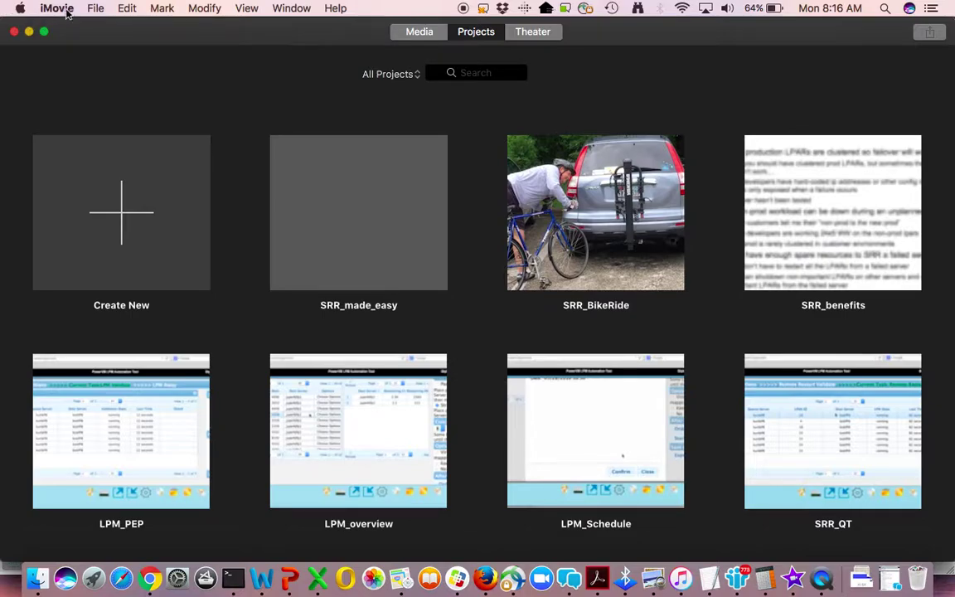
left_click(56, 9)
left_click(80, 168)
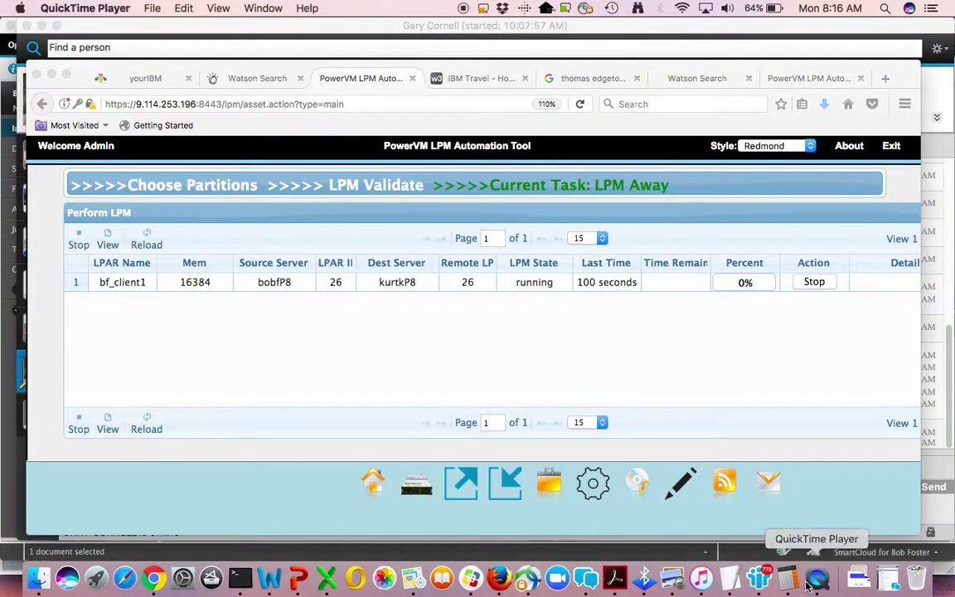
right_click(819, 585)
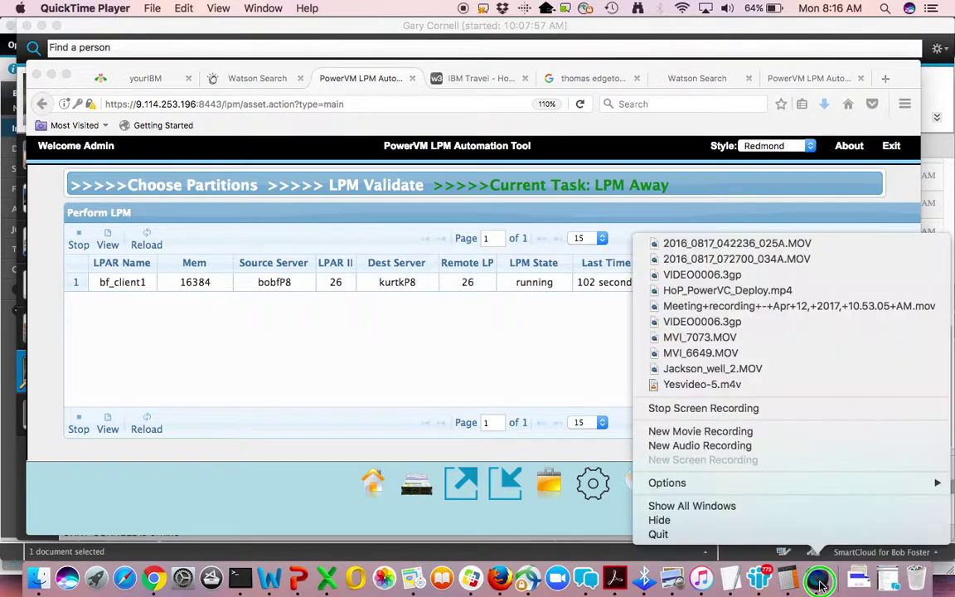